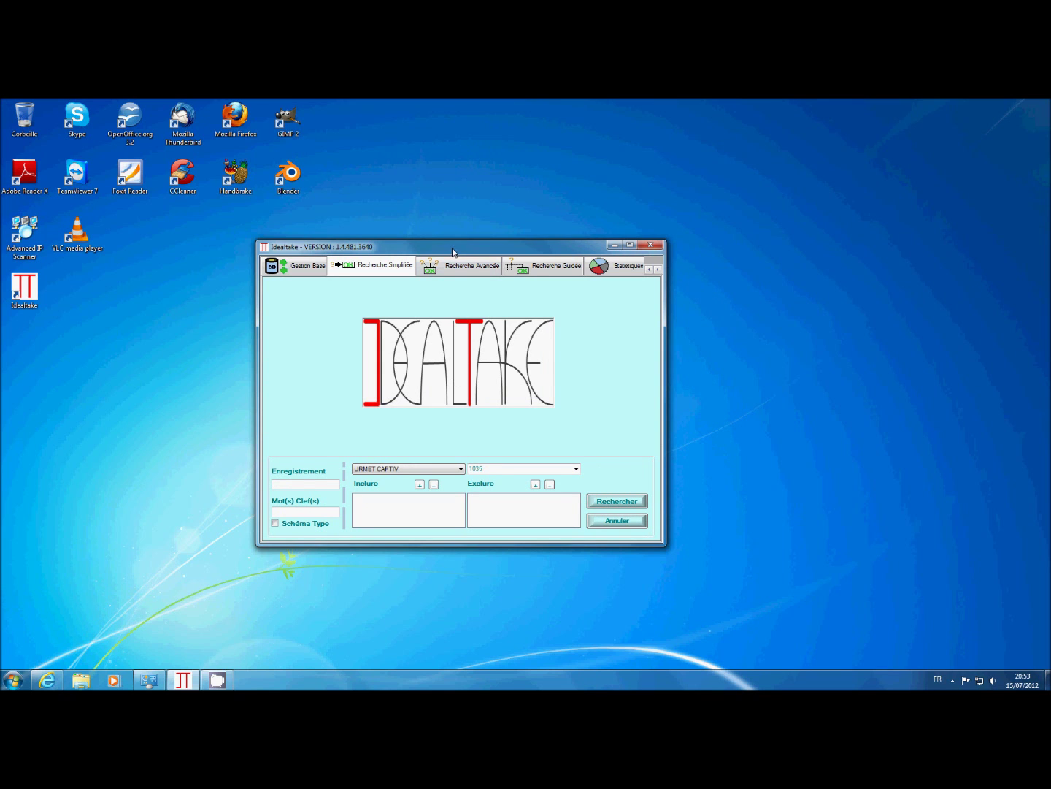
drag(444, 247, 466, 229)
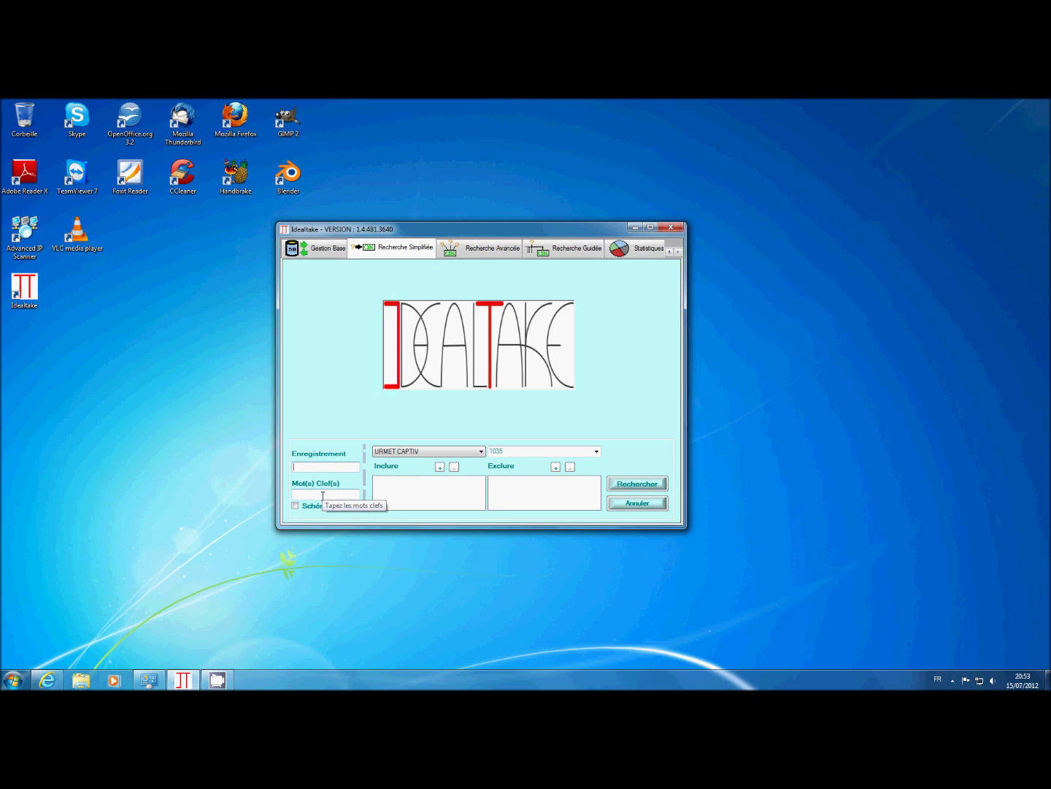
click(323, 497)
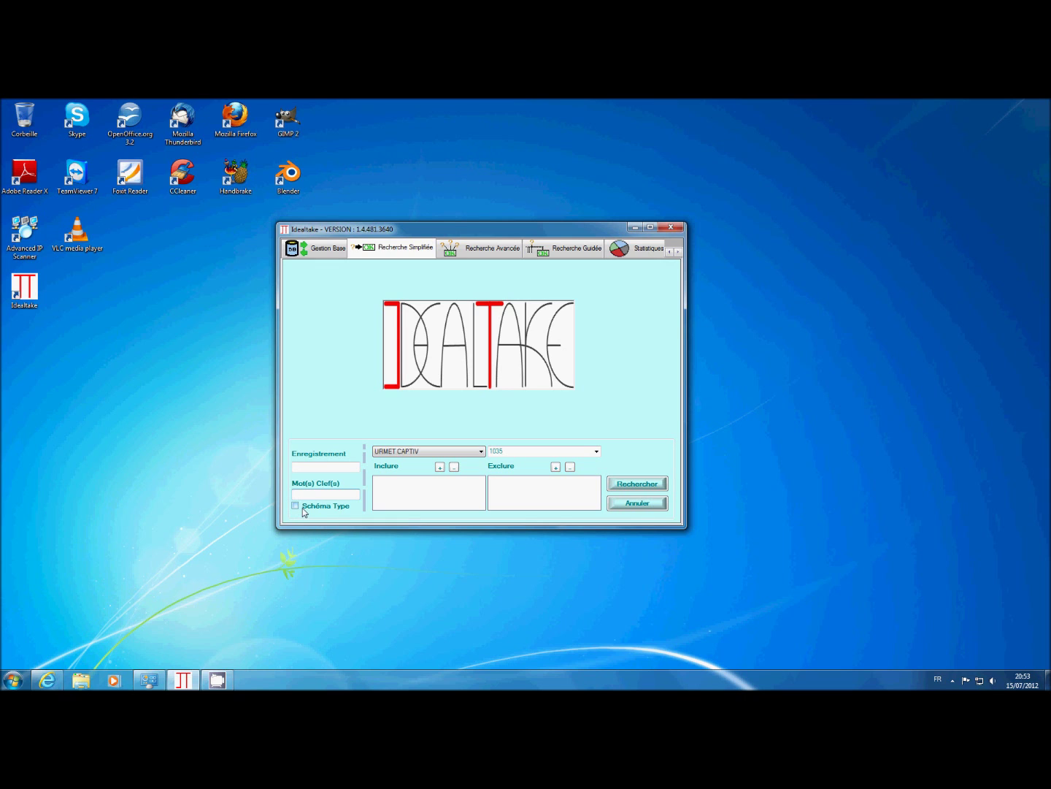
drag(530, 227, 476, 241)
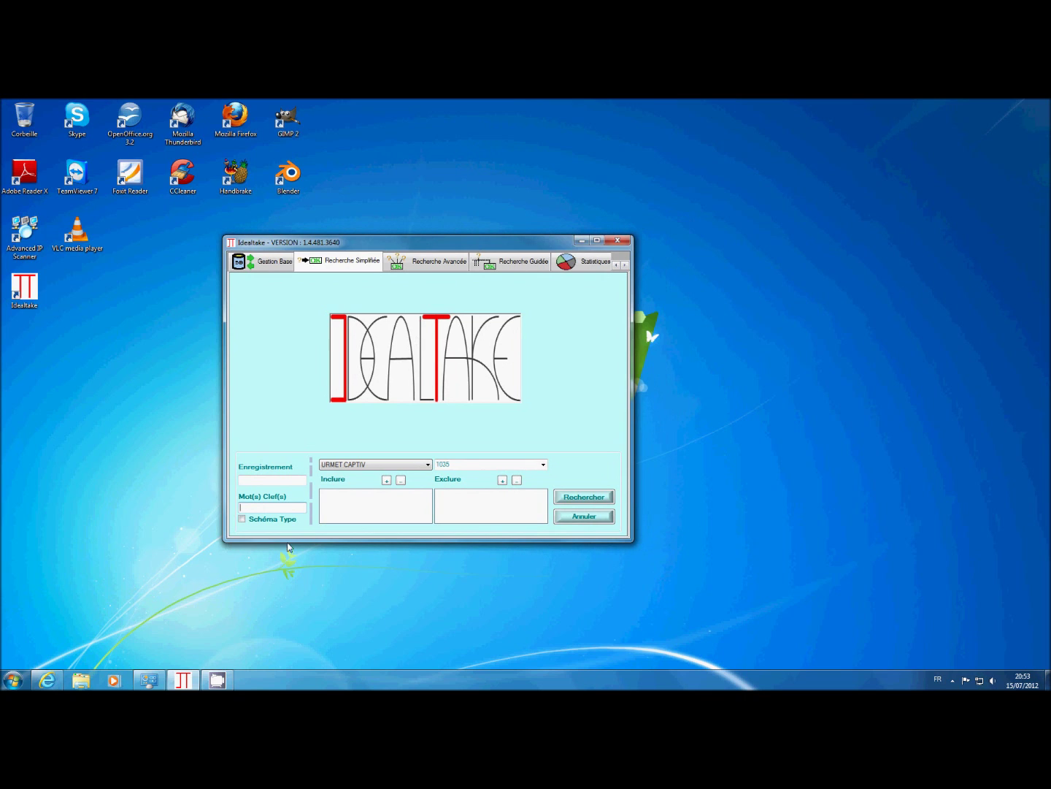
click(243, 520)
click(242, 520)
drag(450, 242, 400, 239)
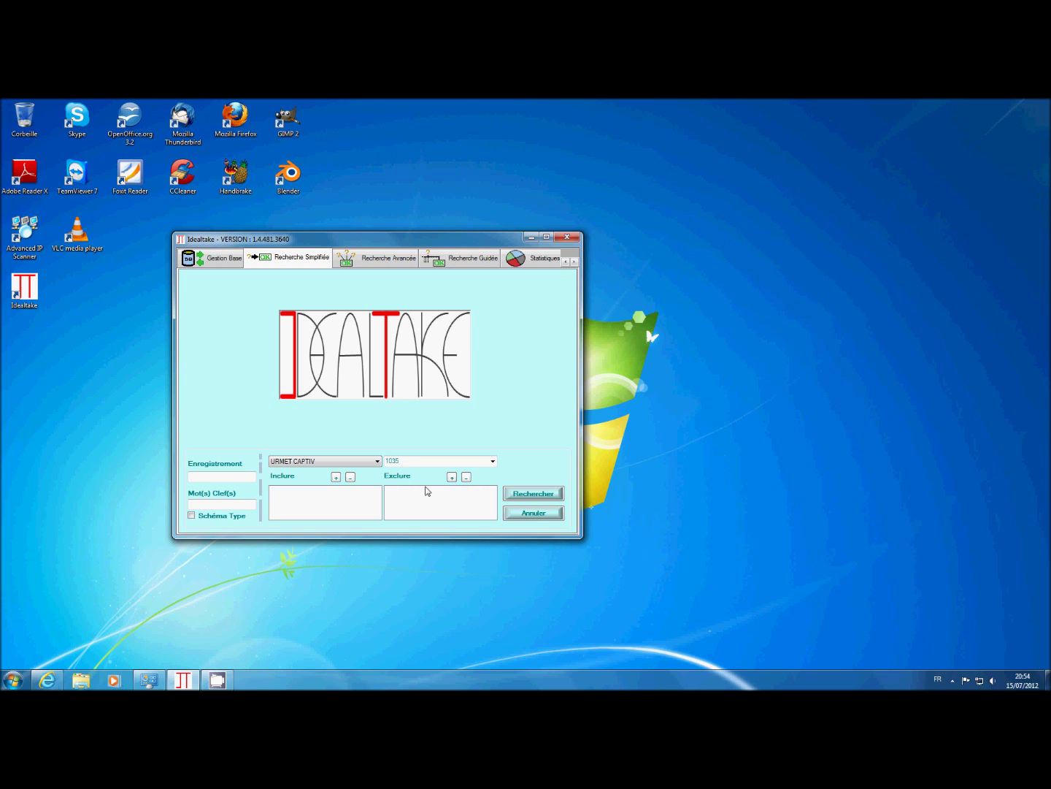
Choose the URMET CAPTIV reference 1035 and add it to the references included in the simplified search
click(492, 461)
mouse_move(495, 485)
mouse_down()
mouse_move(495, 555)
mouse_move(498, 482)
mouse_up()
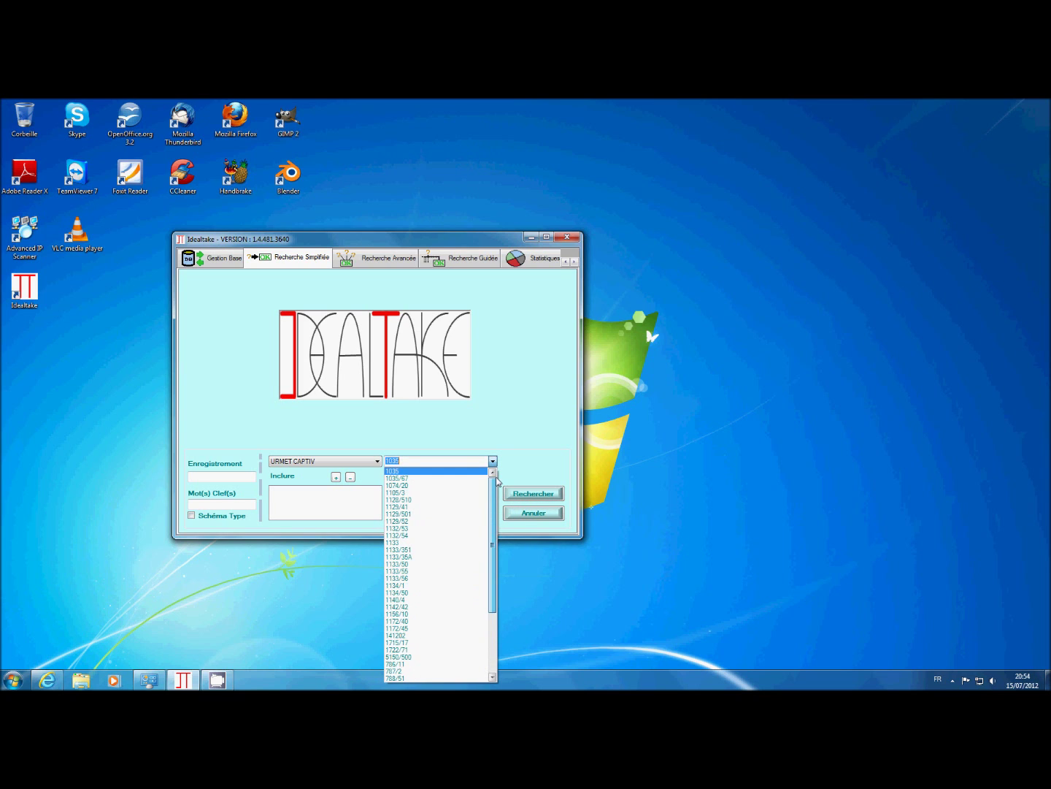
click(395, 474)
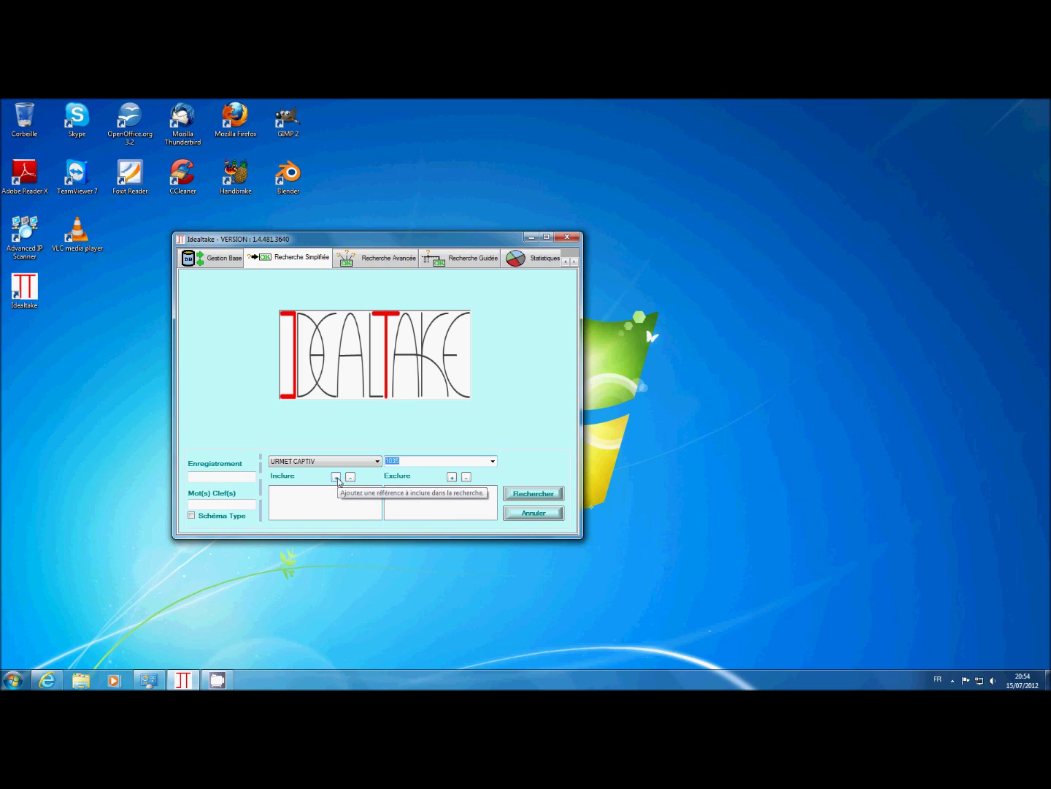
click(493, 461)
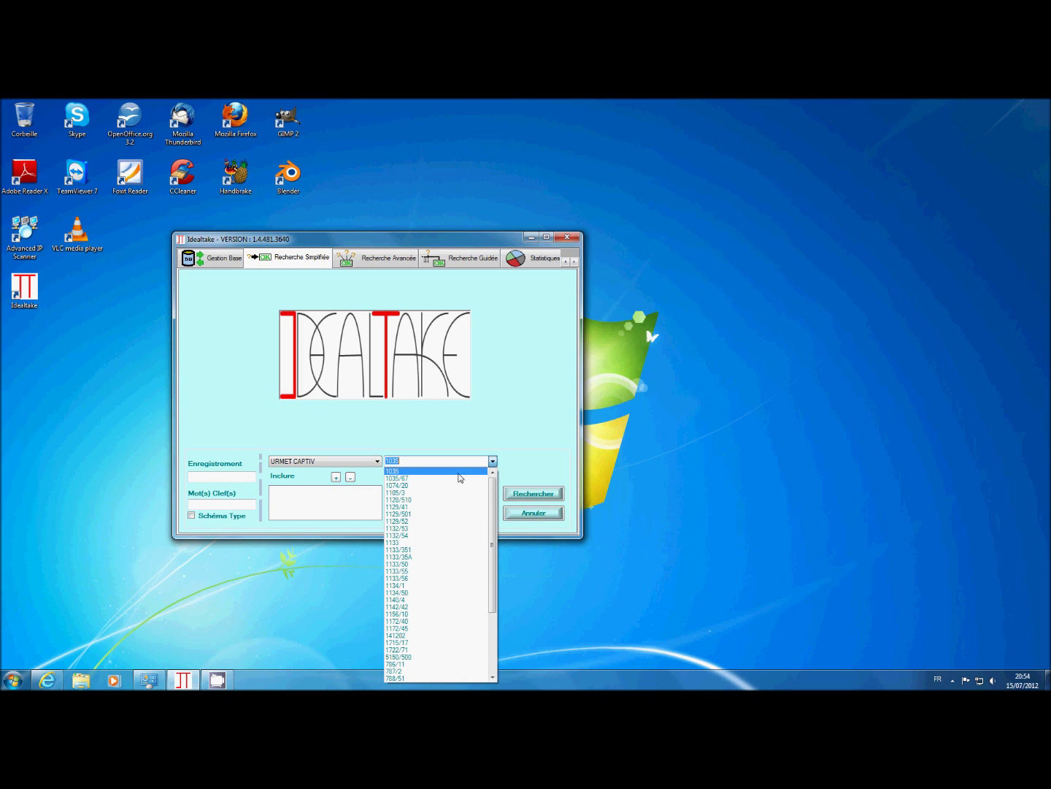
click(460, 471)
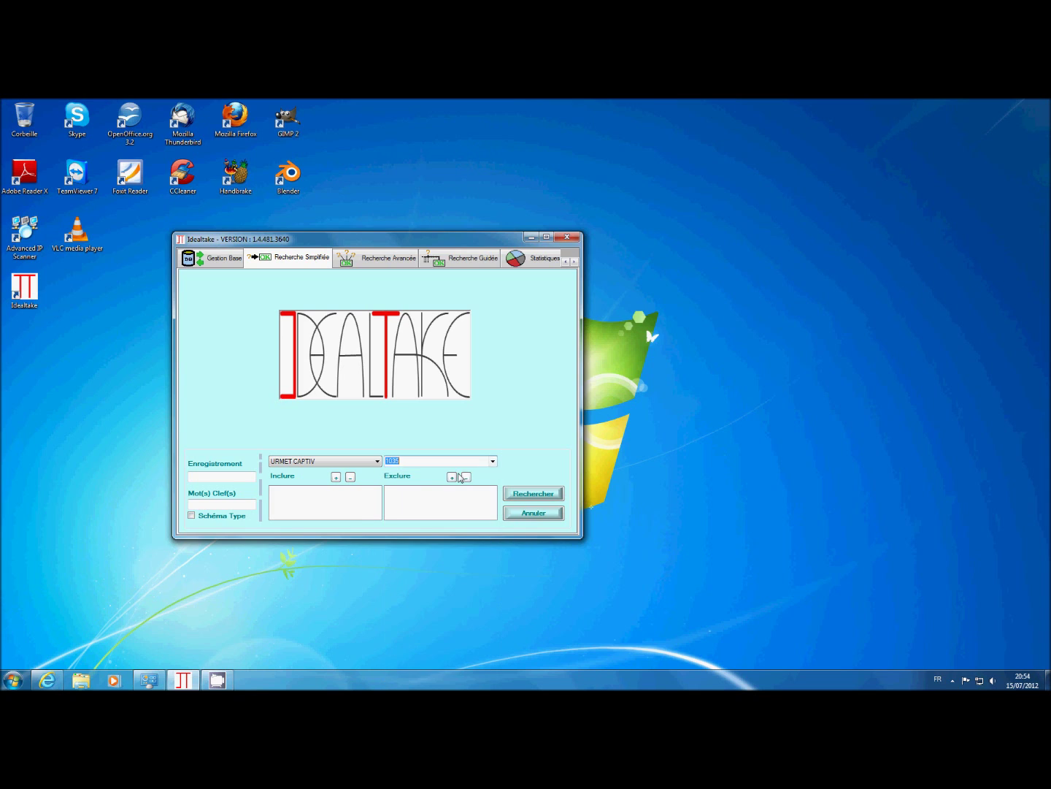
click(336, 477)
Run the search on the included reference and maximize the window to display the results
drag(458, 235, 548, 211)
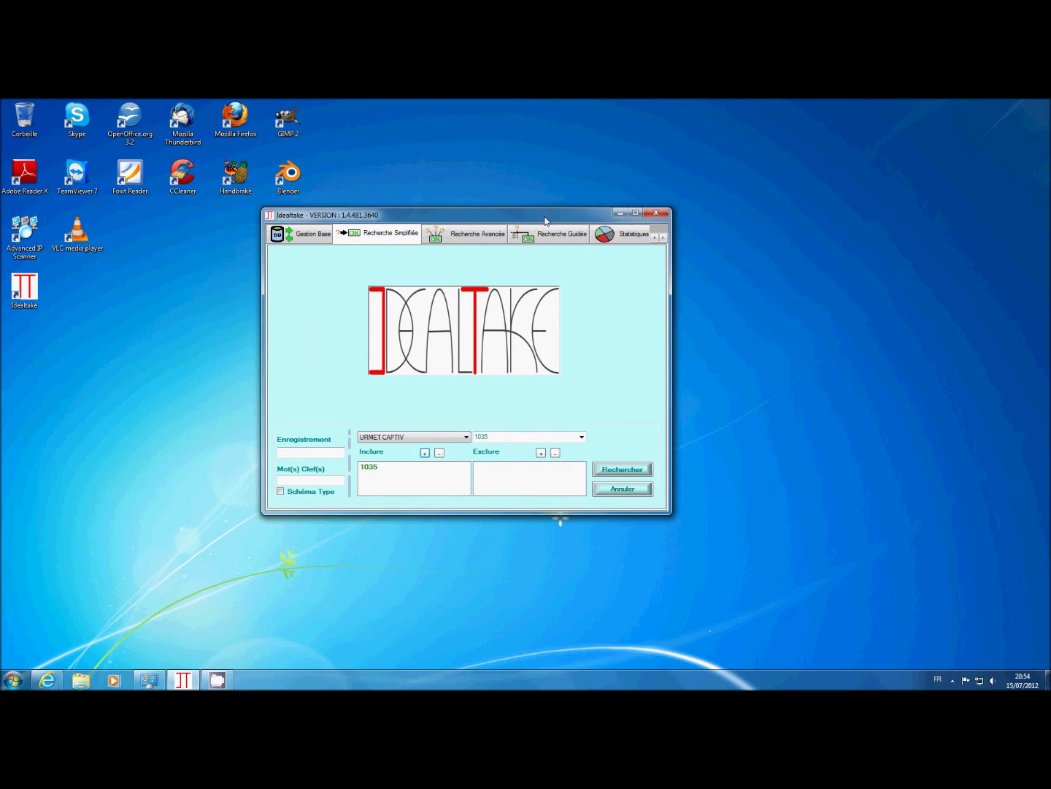
click(625, 470)
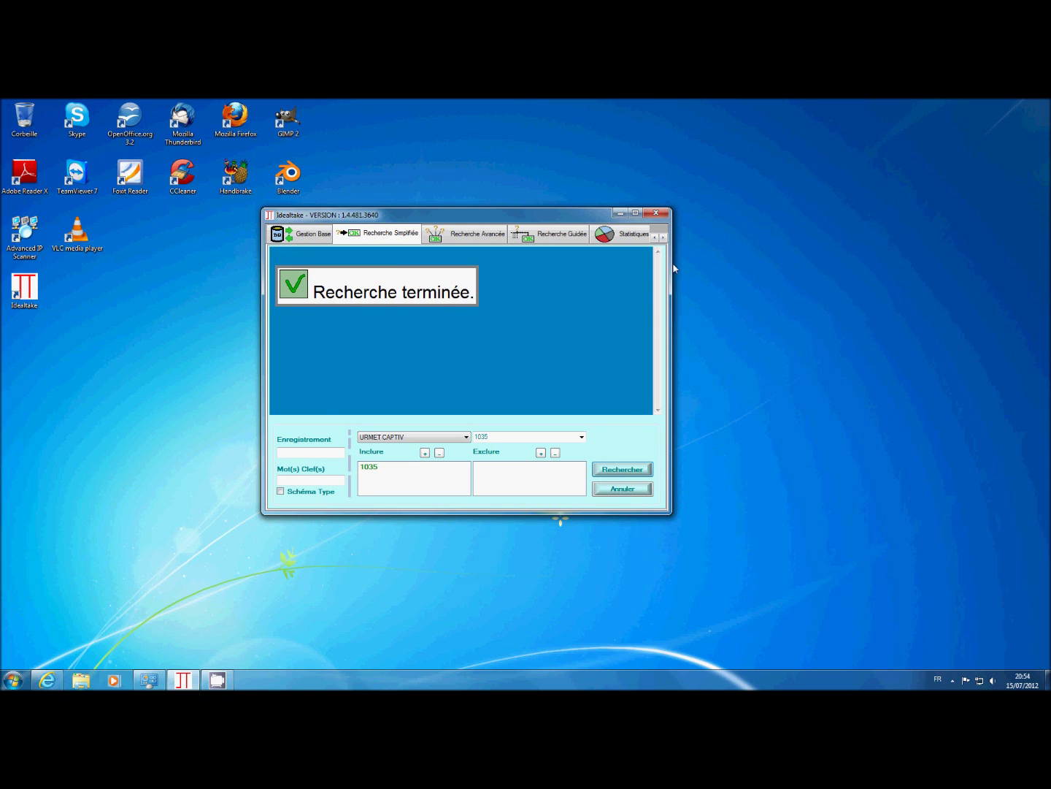
click(635, 214)
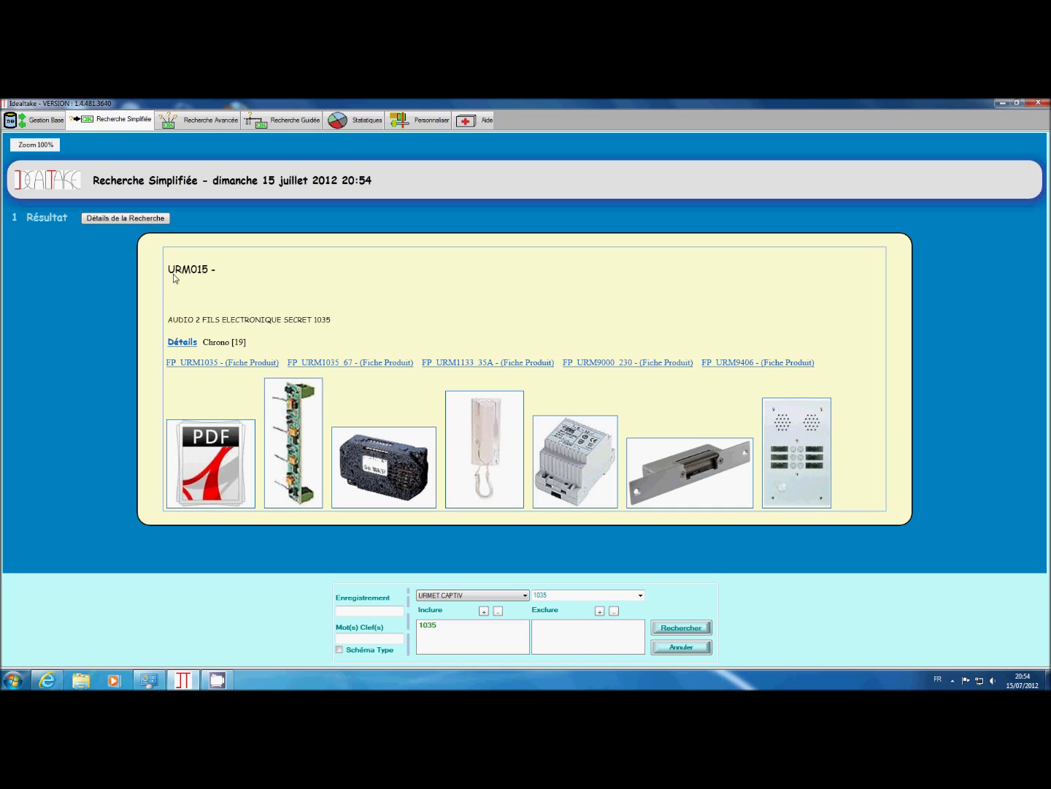
Examine the record reference and the description in the URM015 search result
drag(209, 268, 168, 268)
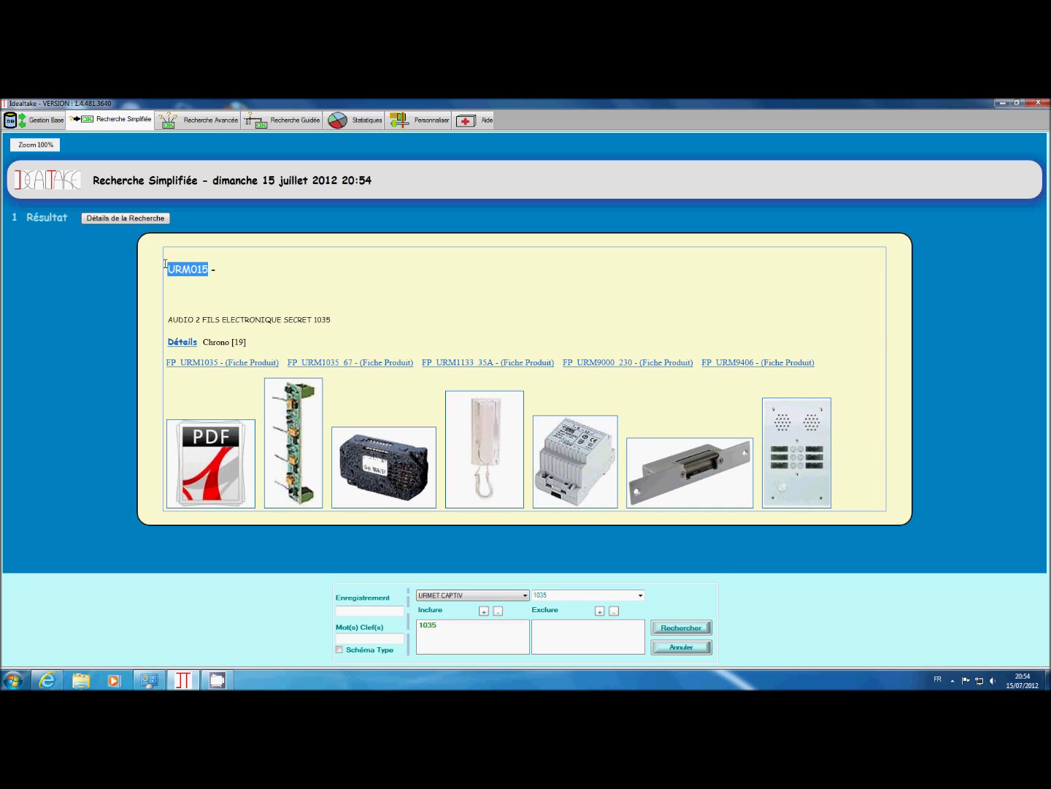
click(233, 277)
drag(336, 326, 180, 326)
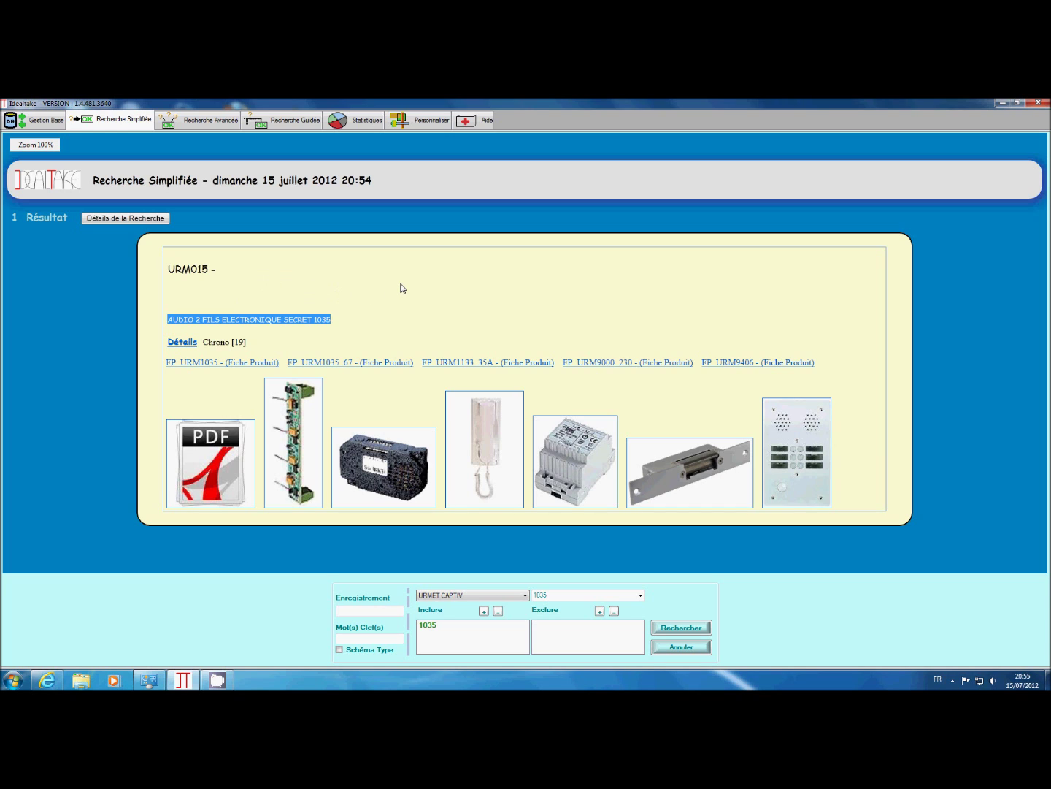
click(335, 292)
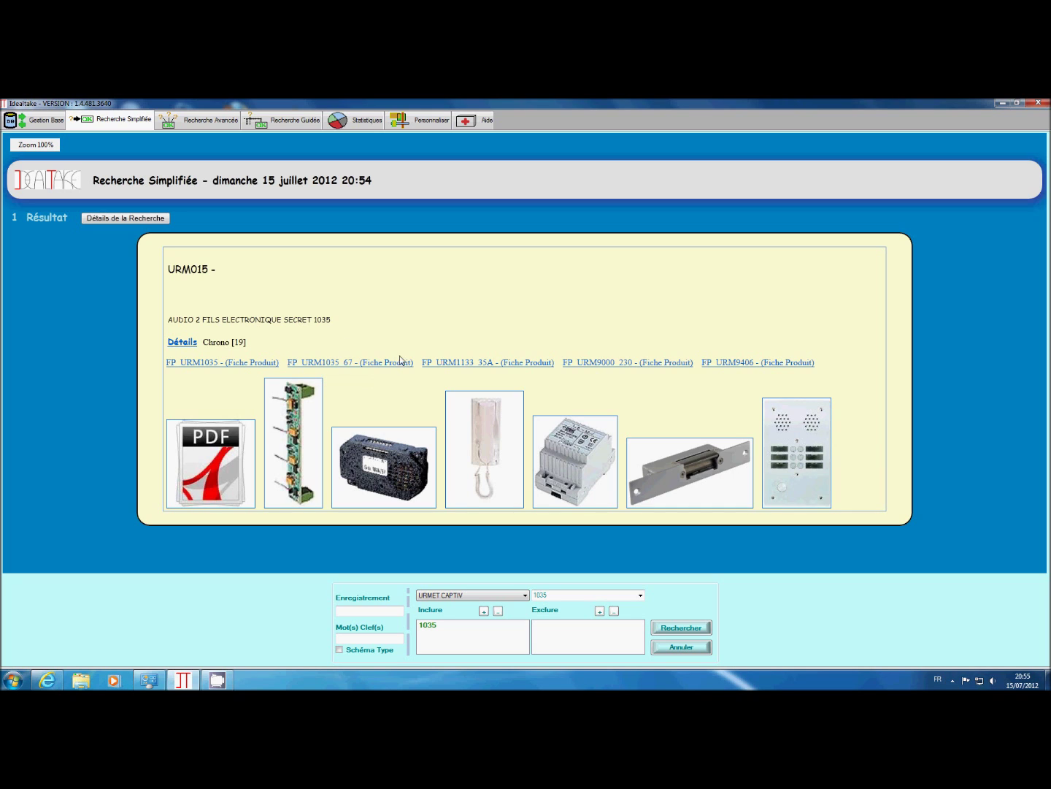
Open the PDF wiring diagram of record URM015, look through both pages at full window size, and close it
click(209, 435)
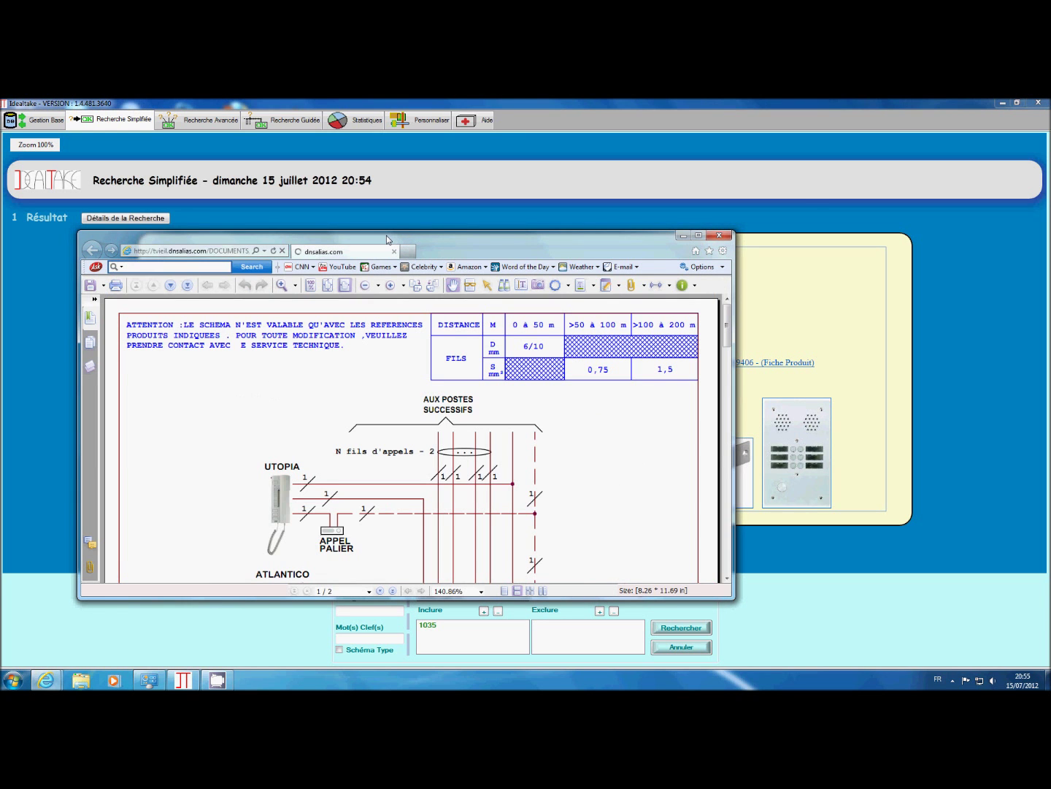
double_click(568, 243)
scroll(562, 358, down, 15)
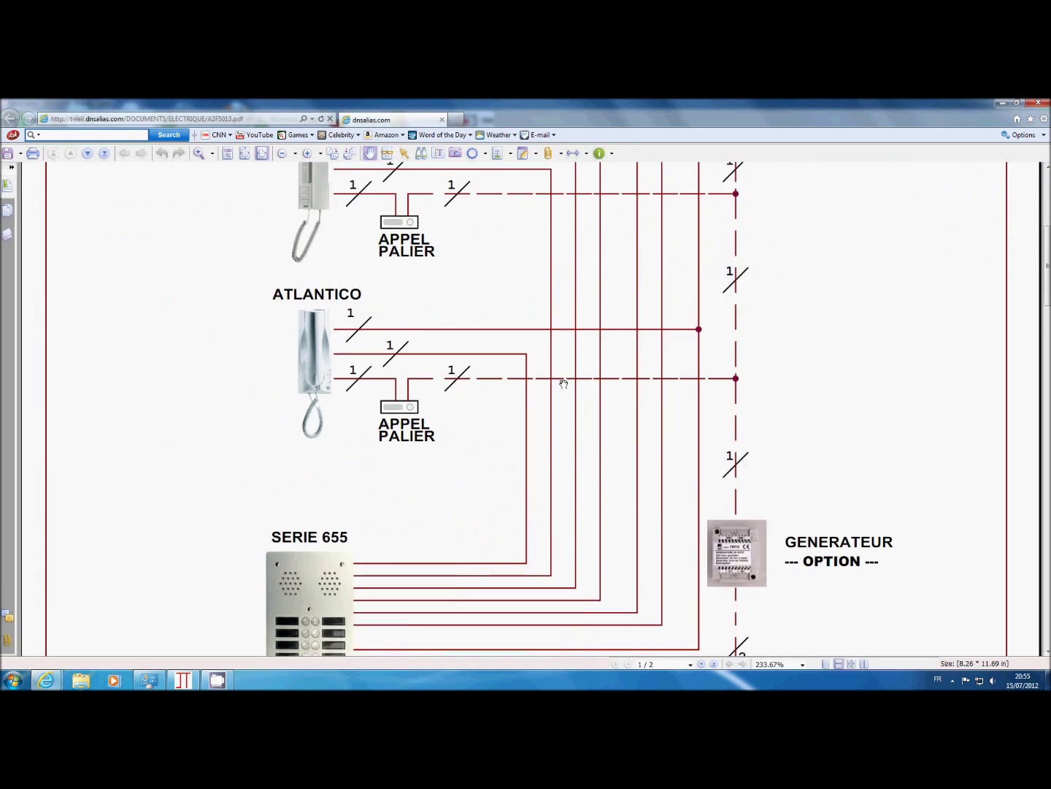
scroll(563, 385, down, 10)
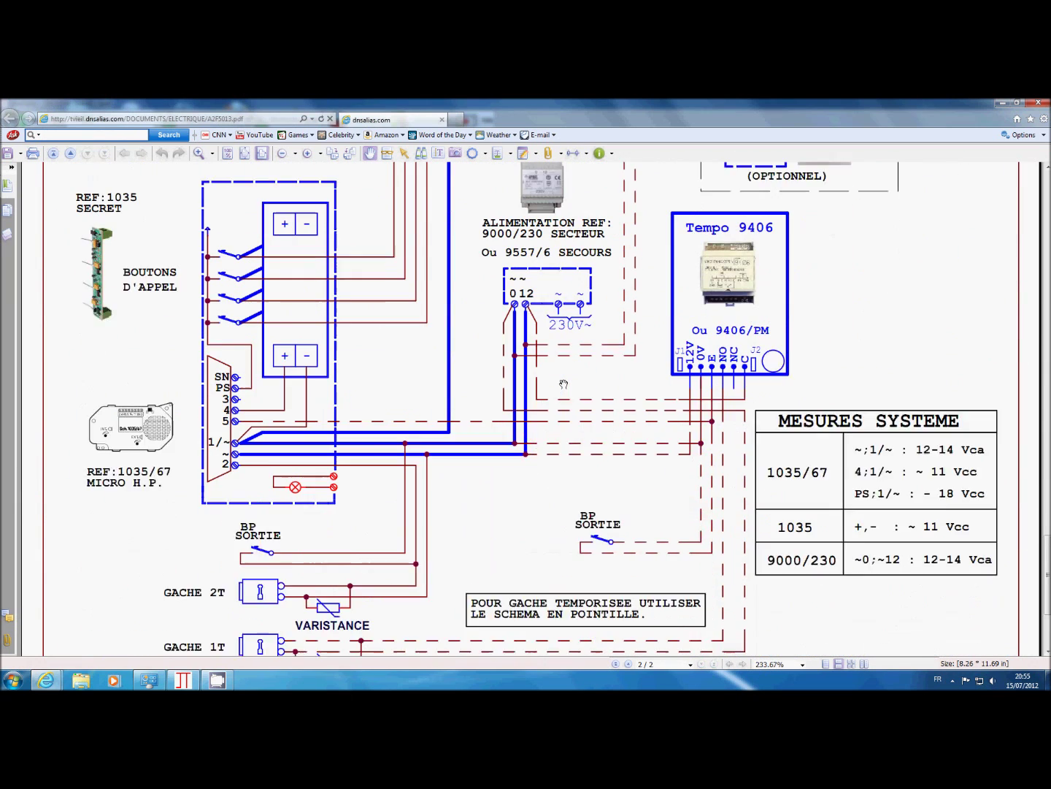
click(1038, 101)
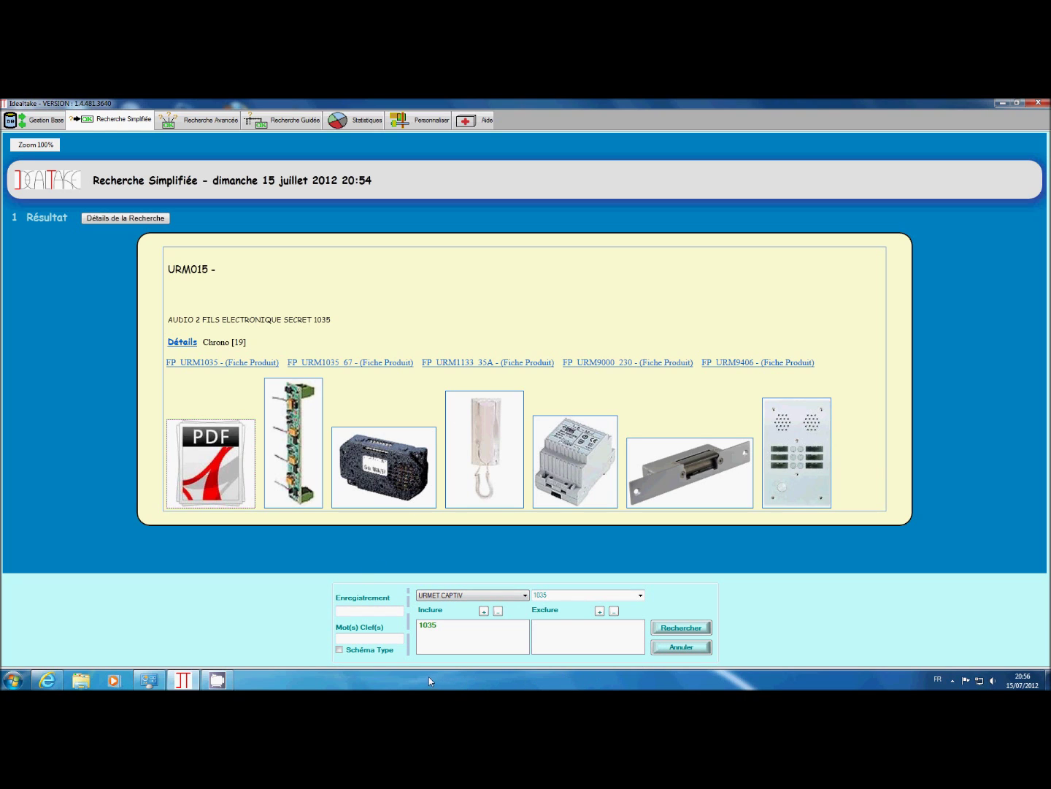
Remove reference 1035 from the included references and search for the record URM013
click(498, 612)
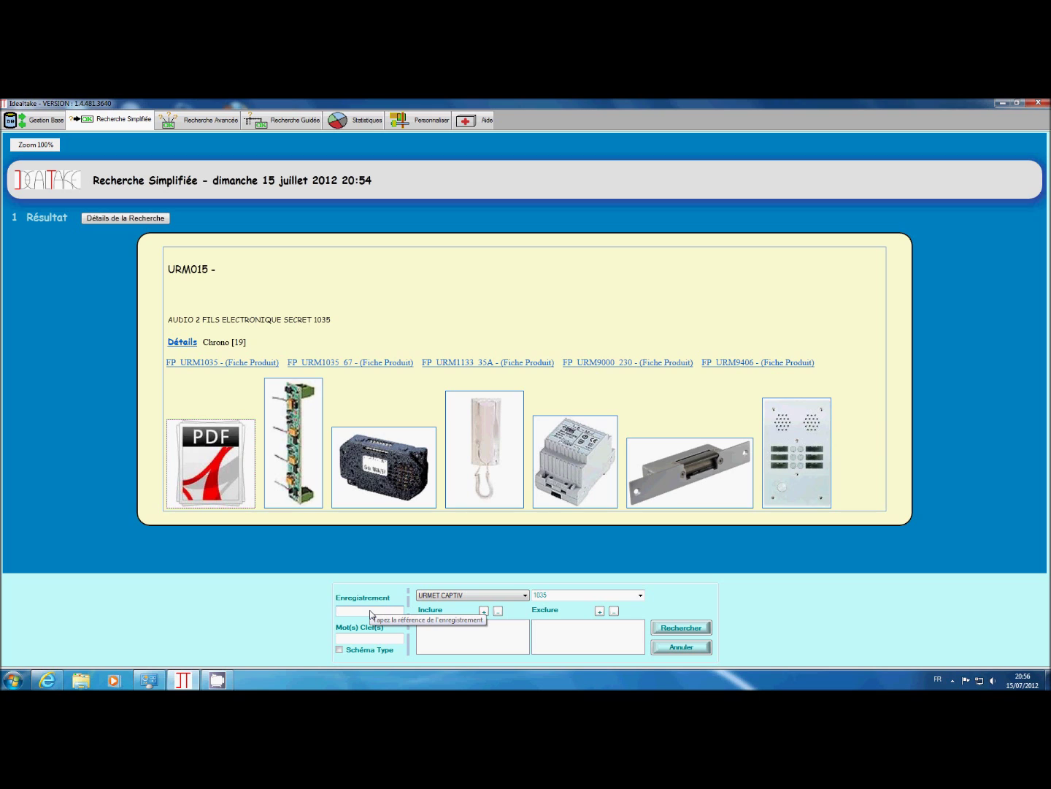
text(UR)
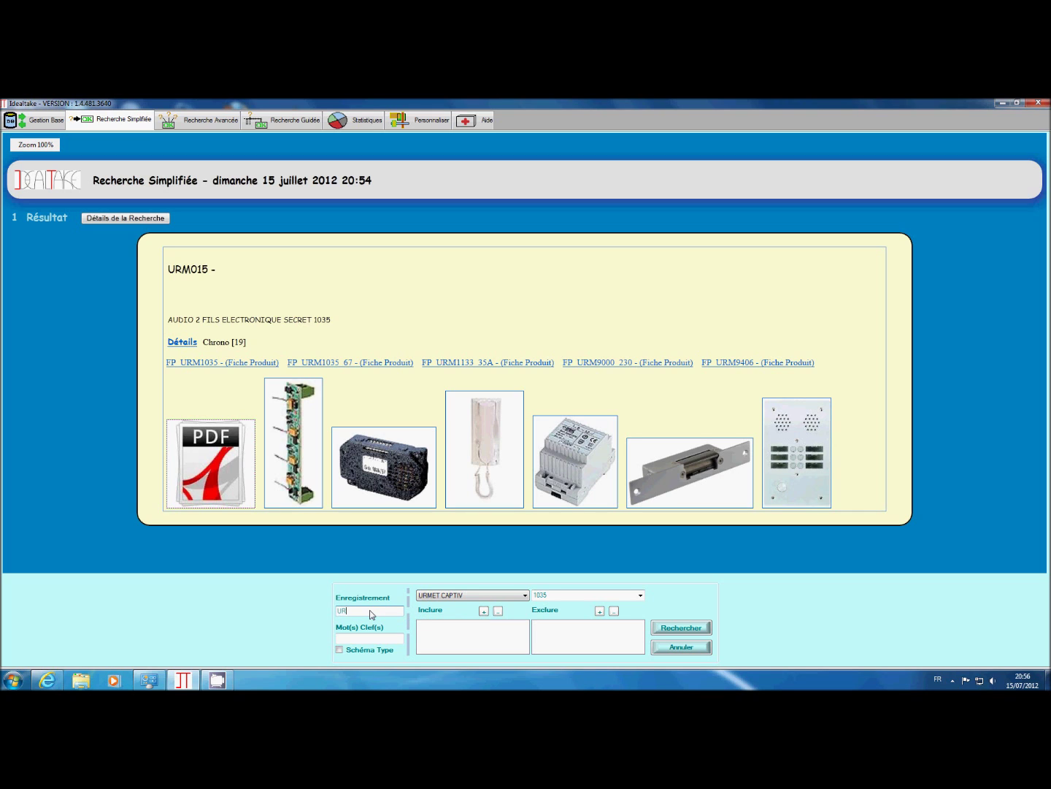
text(M)
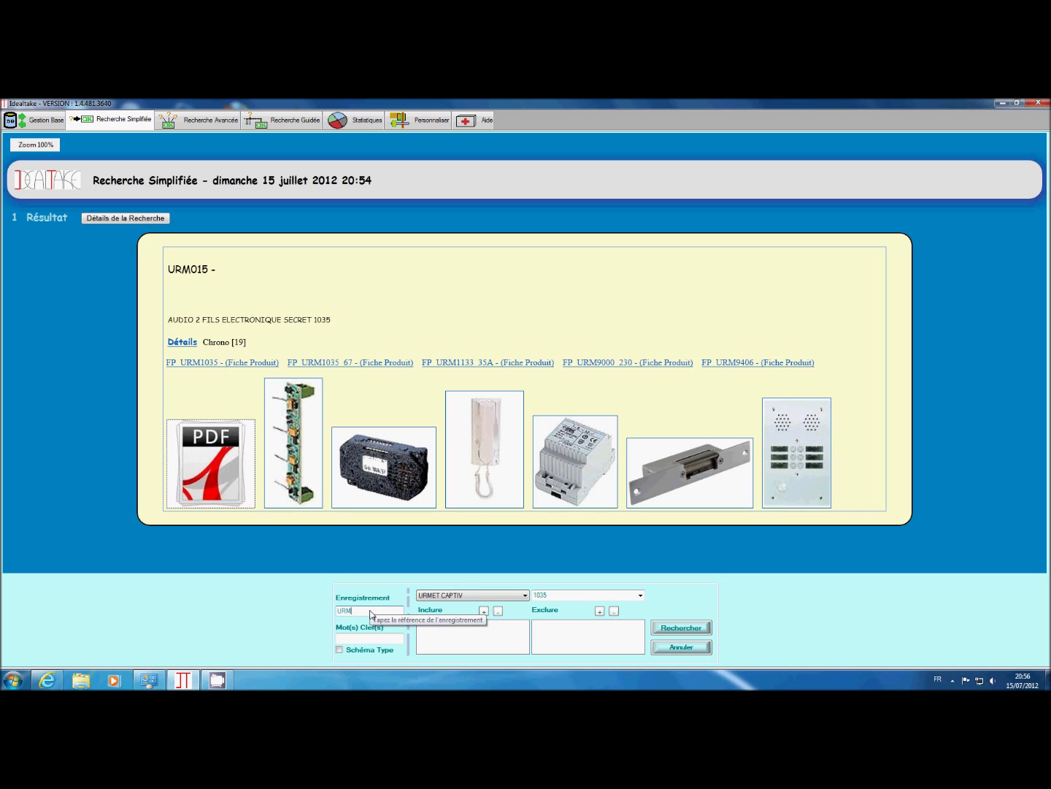
text(0)
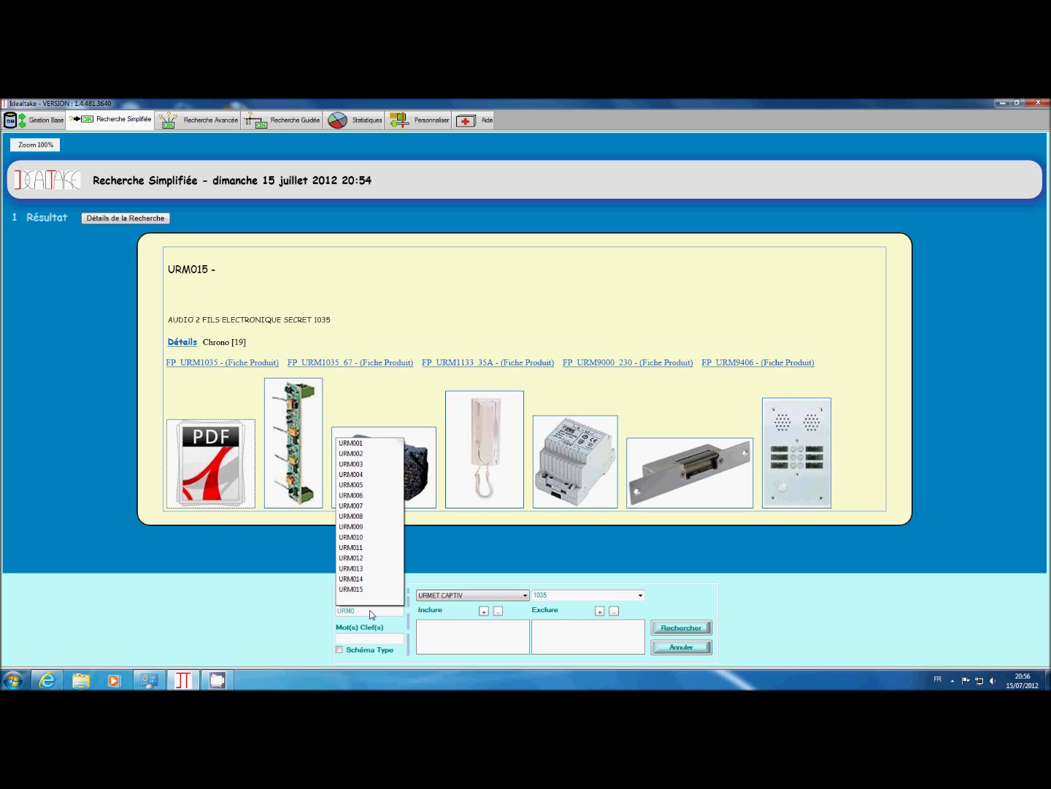
key(BackSpace)
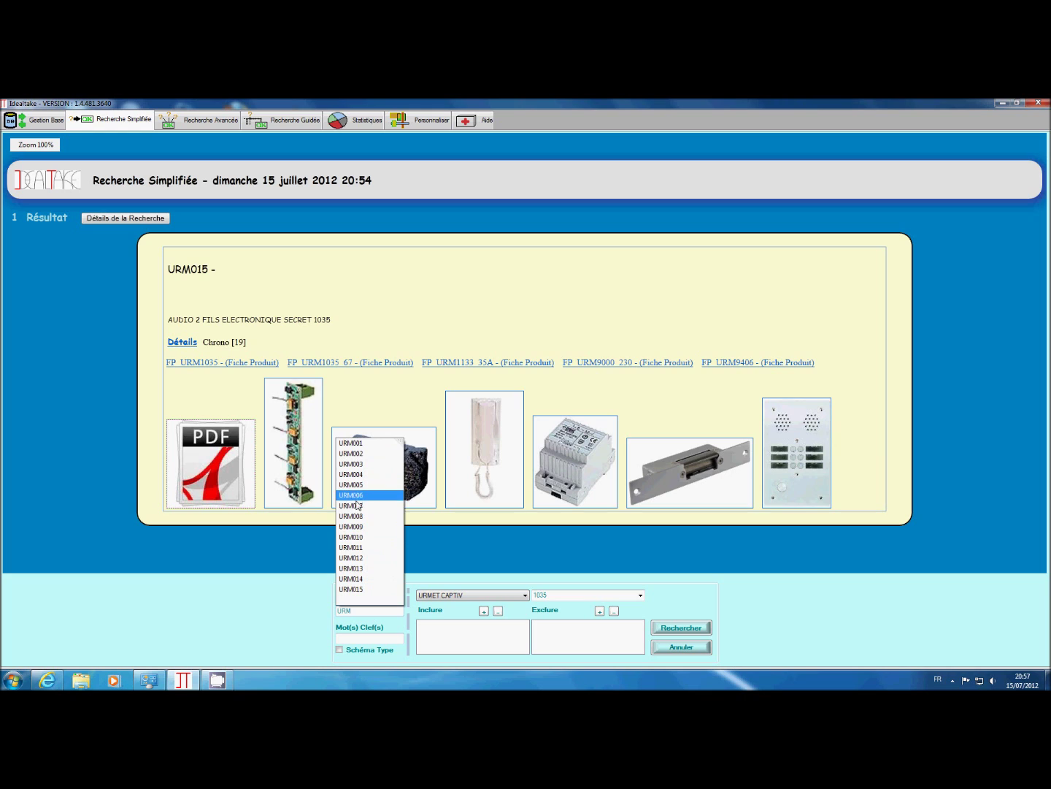
click(364, 568)
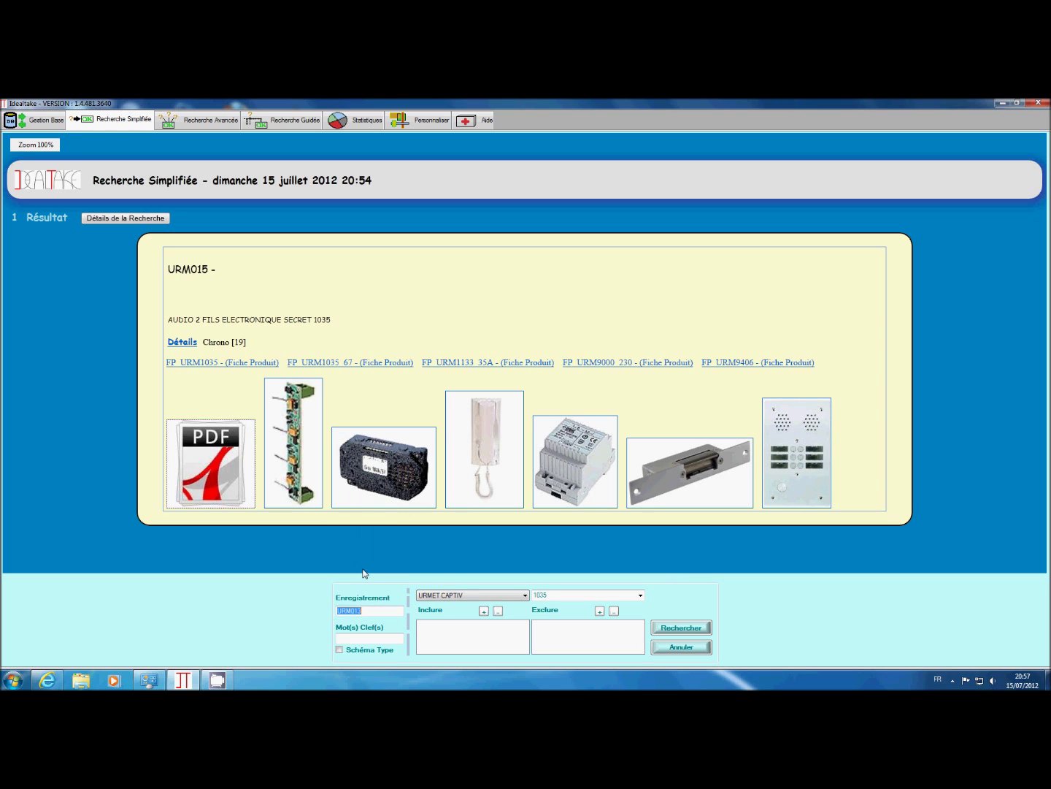
click(700, 631)
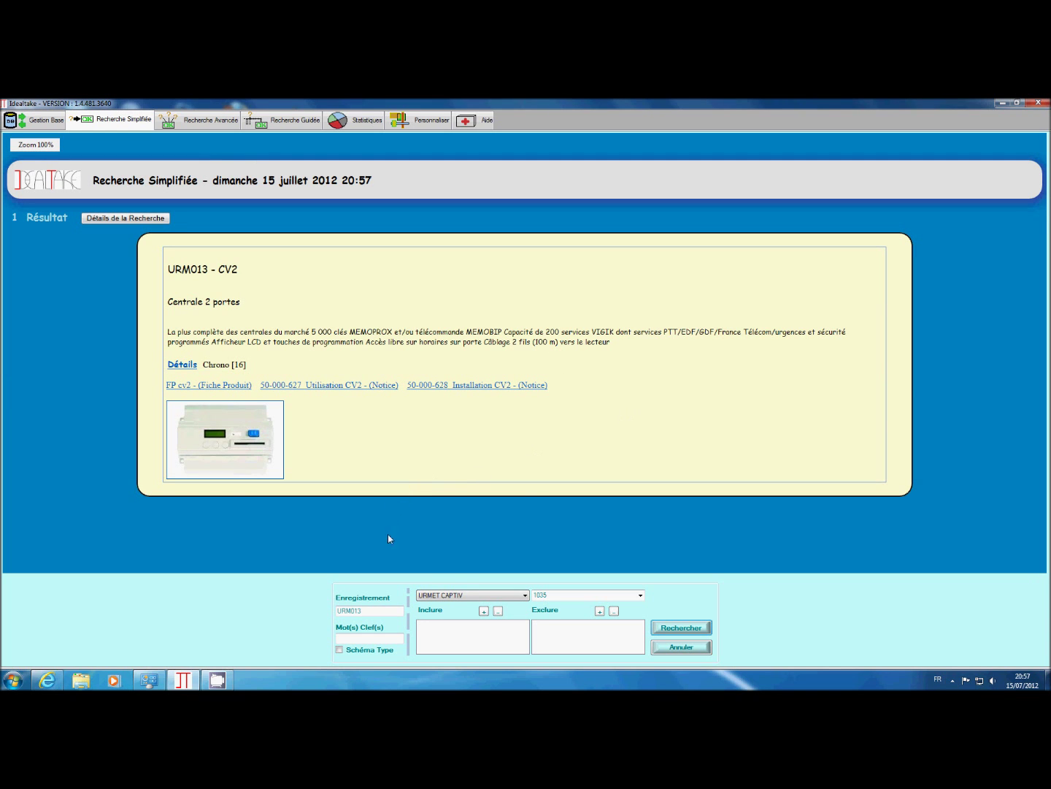
Clear the record reference and search by the suggested keyword "Clavier codé ABS série 1412"
drag(360, 611, 313, 606)
key(Delete)
click(368, 640)
text(CLAV)
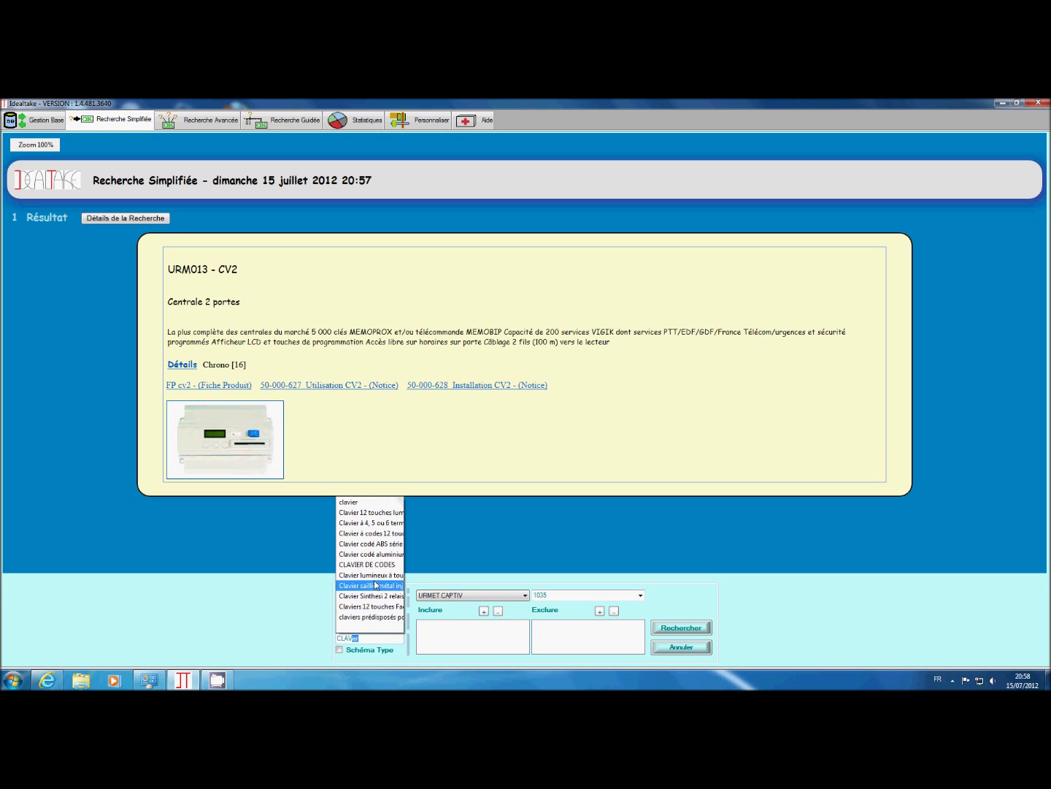
click(394, 544)
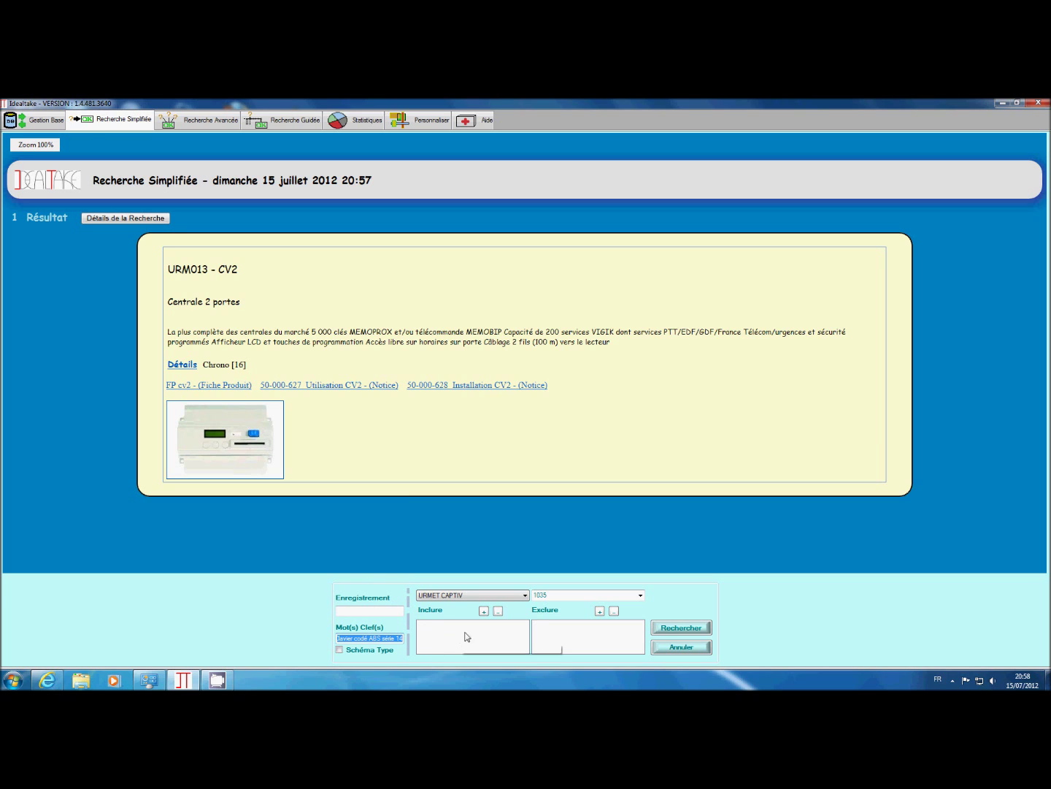
click(665, 625)
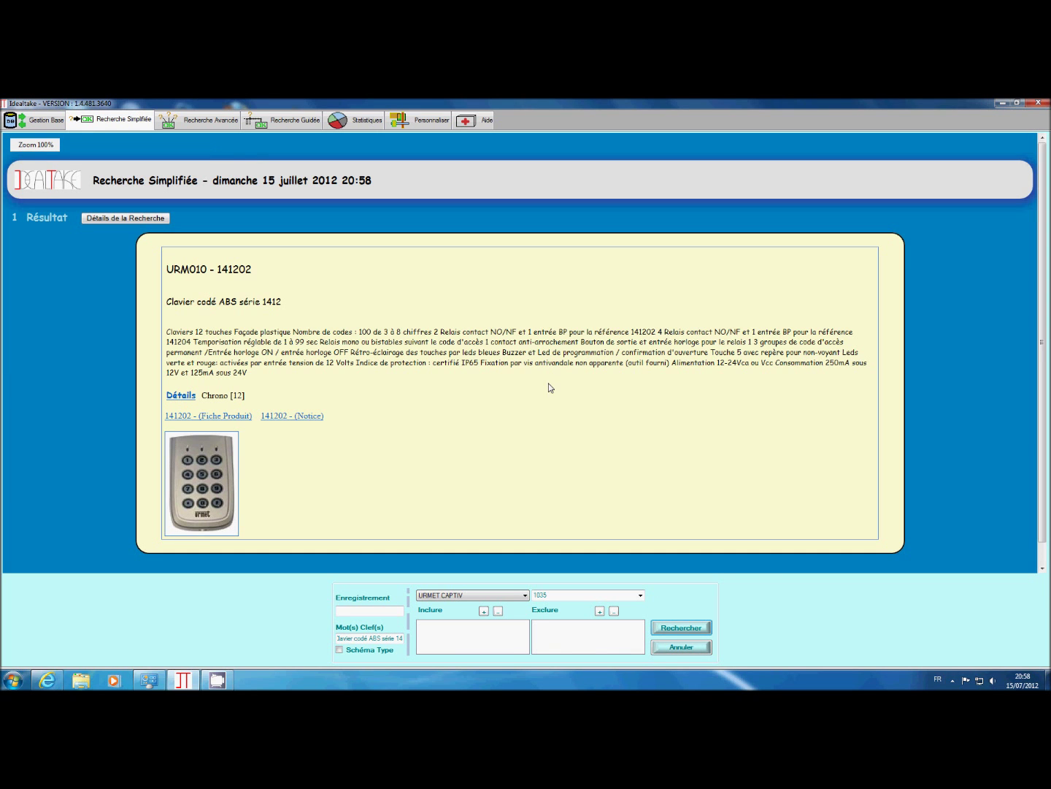
Examine the searched keyword and the URM010 result's record reference, product number, title and full description
double_click(361, 636)
double_click(399, 640)
click(204, 291)
double_click(186, 272)
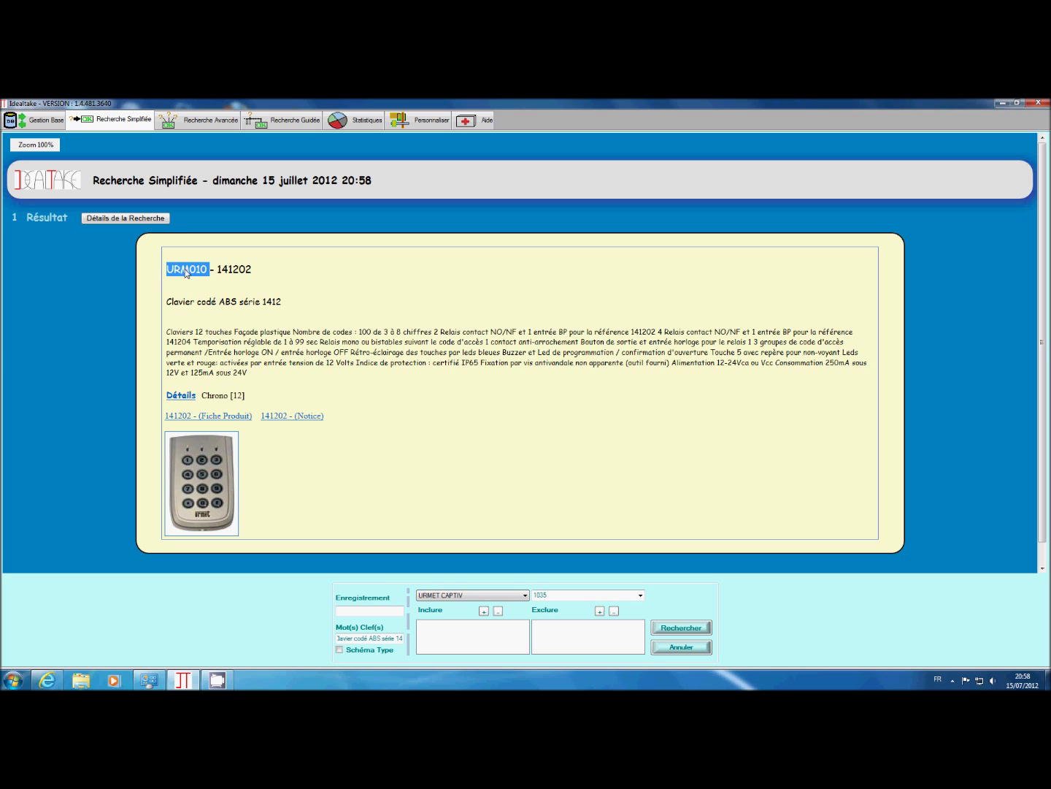
double_click(242, 270)
double_click(194, 302)
drag(314, 307, 166, 303)
click(218, 294)
drag(167, 334, 302, 376)
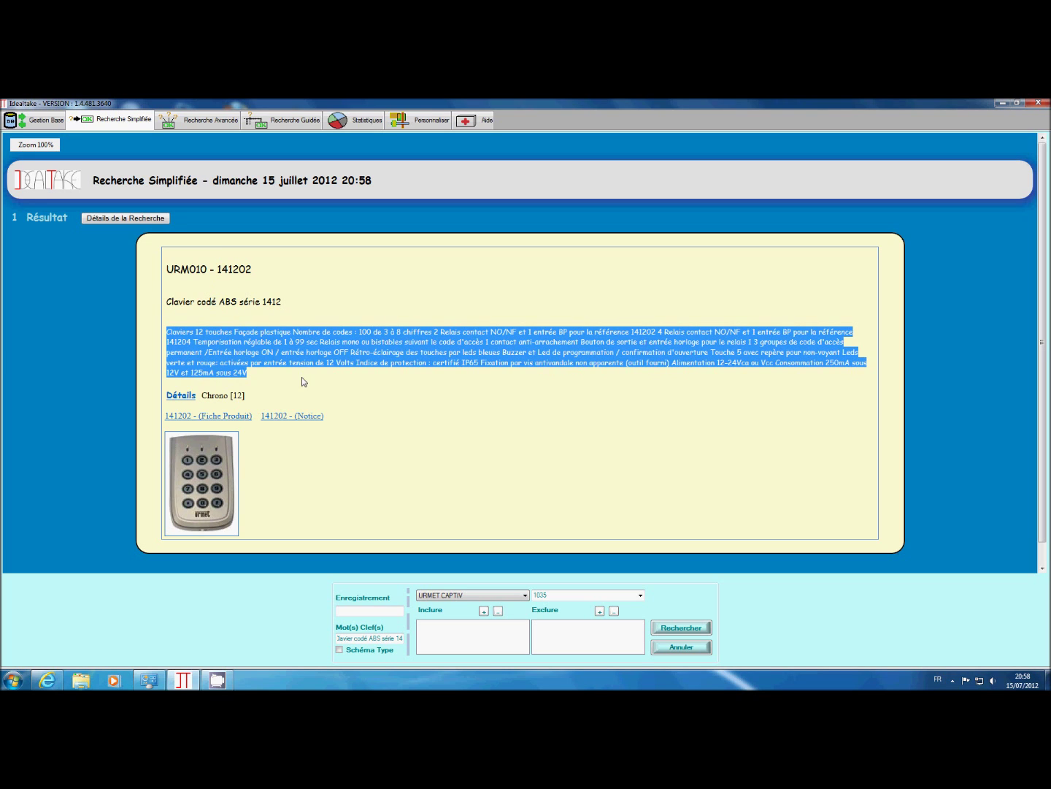
click(265, 385)
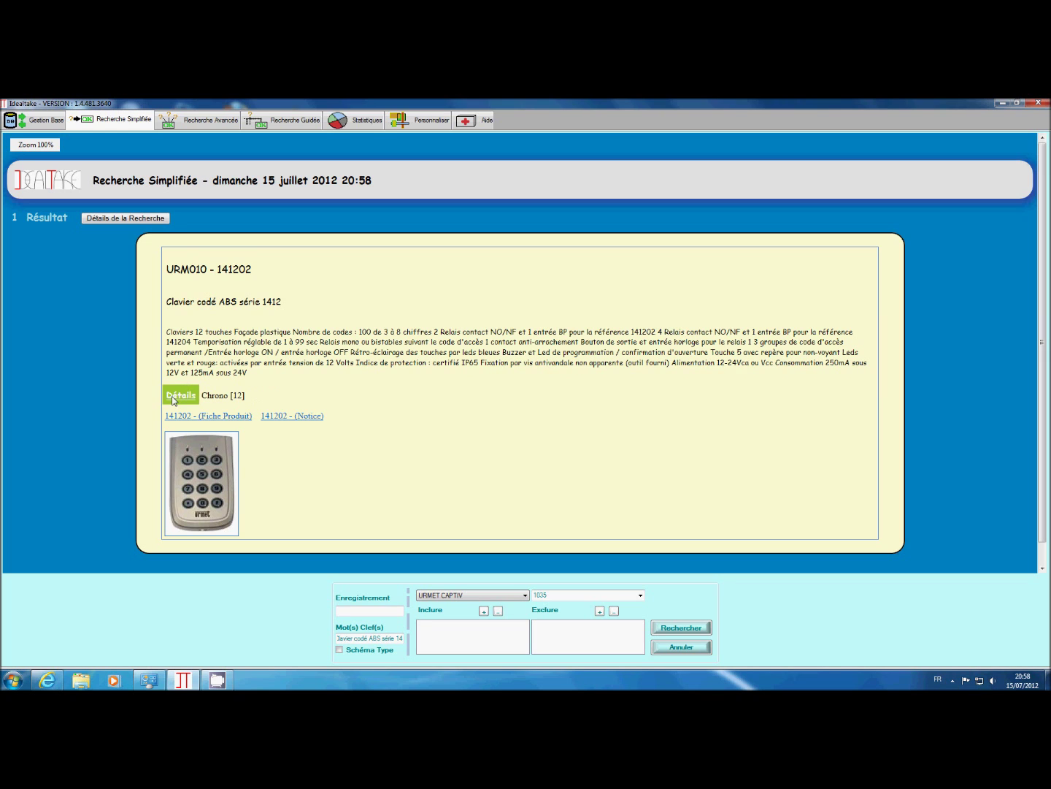